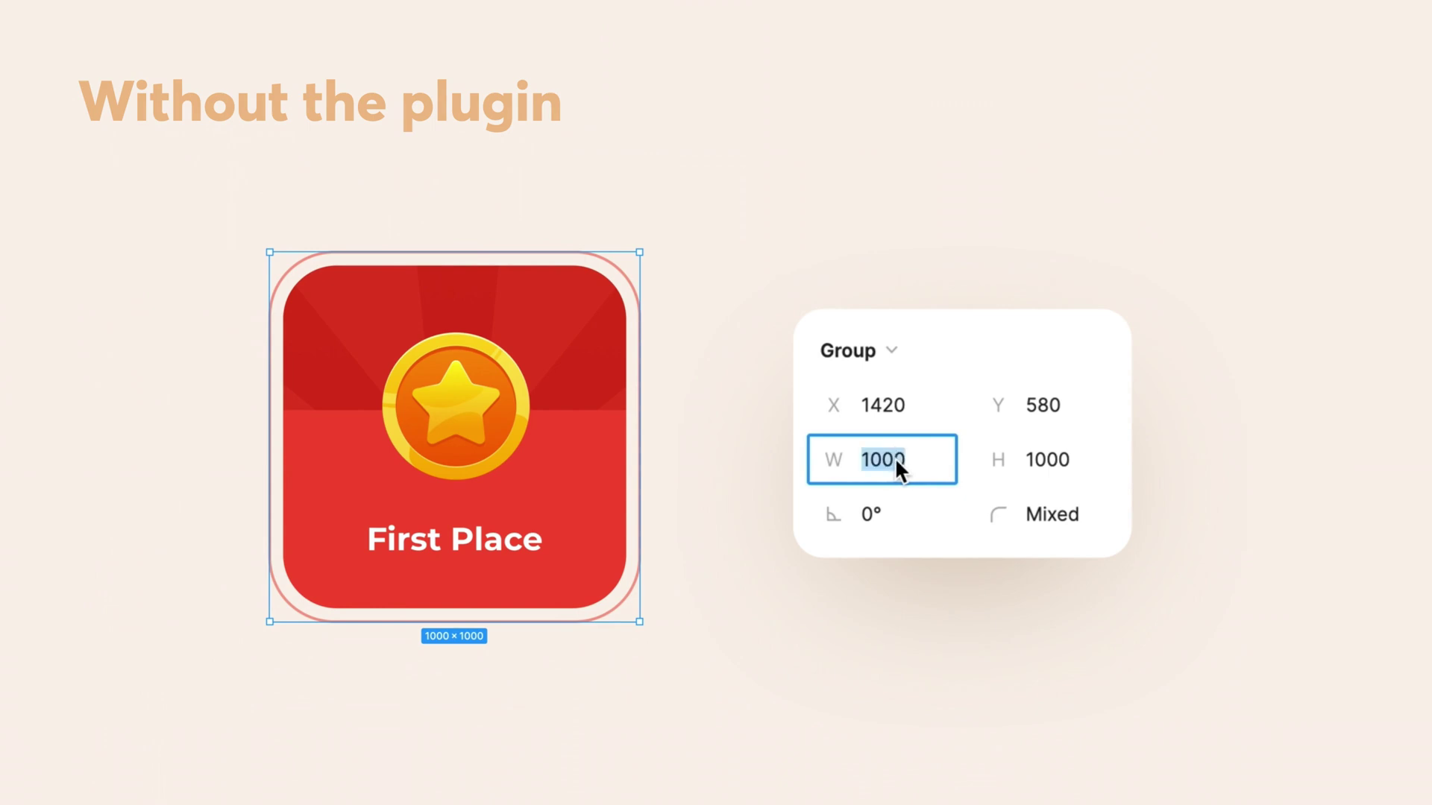
{"action": "type", "text": "300"}
- Apply the 300 px width to the First Place badge
{"action": "key", "text": "Return"}
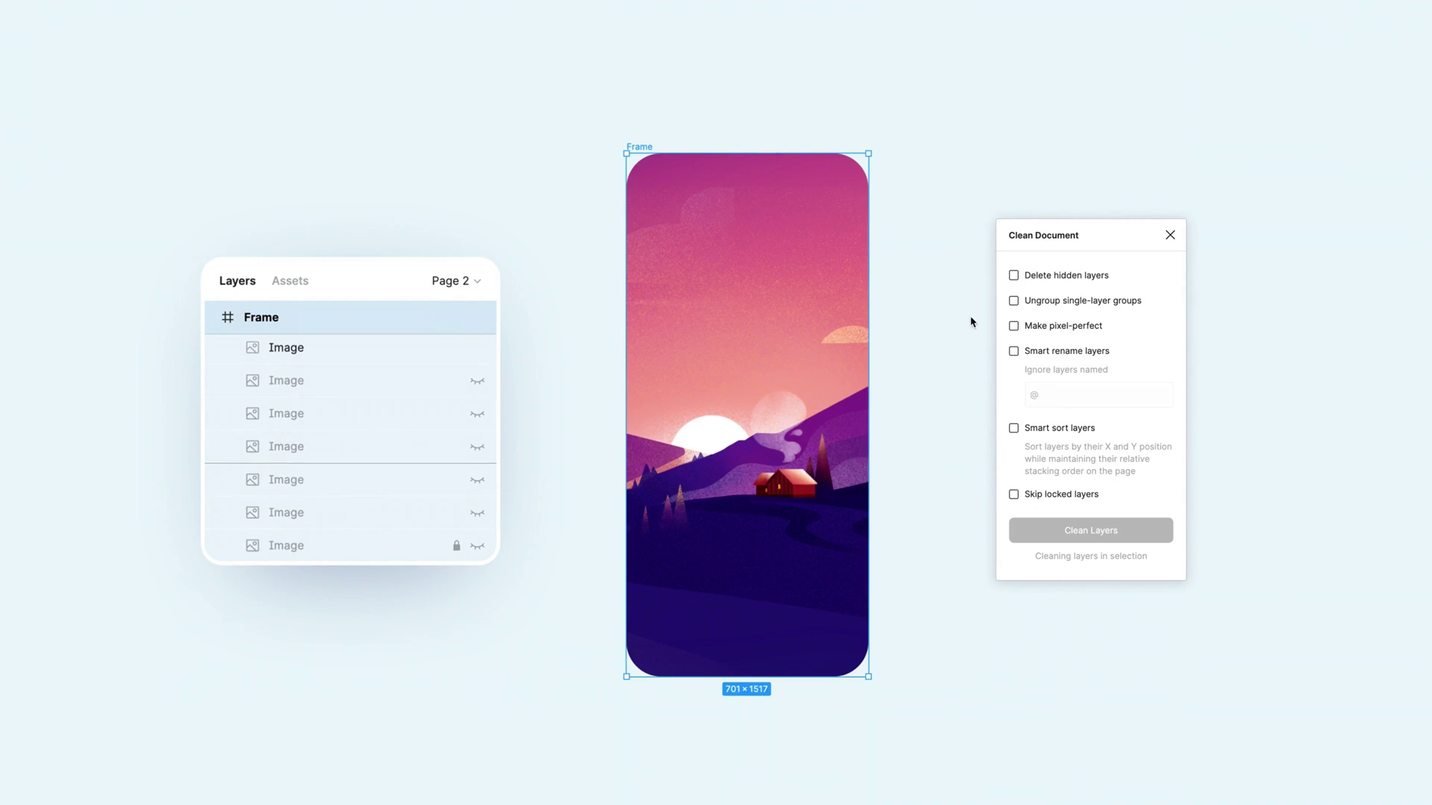
- Clean the frame's layers with Delete hidden layers and Skip locked layers enabled
{"action": "left_click", "coordinate": [1014, 275]}
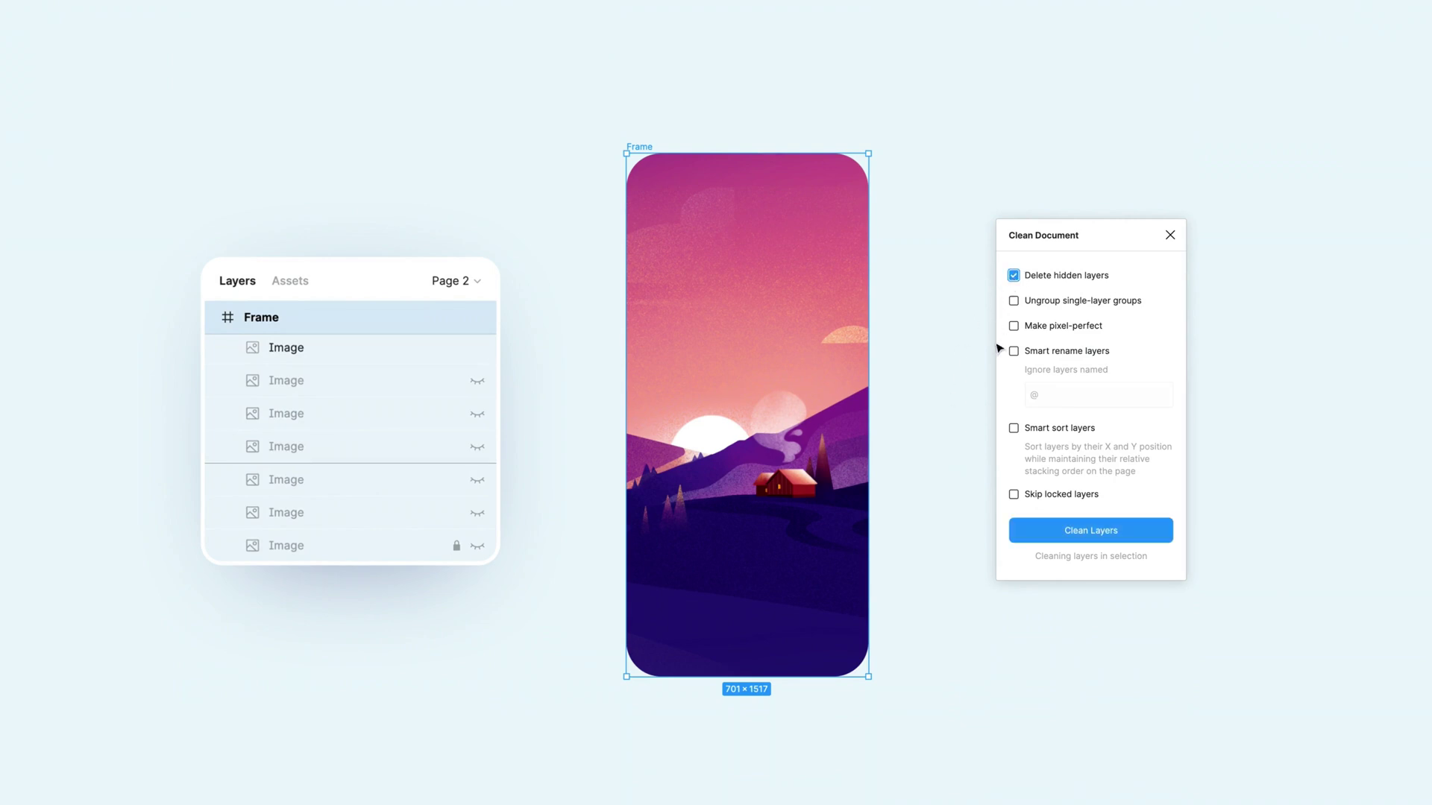
{"action": "left_click", "coordinate": [1015, 495]}
{"action": "left_click", "coordinate": [1081, 532]}
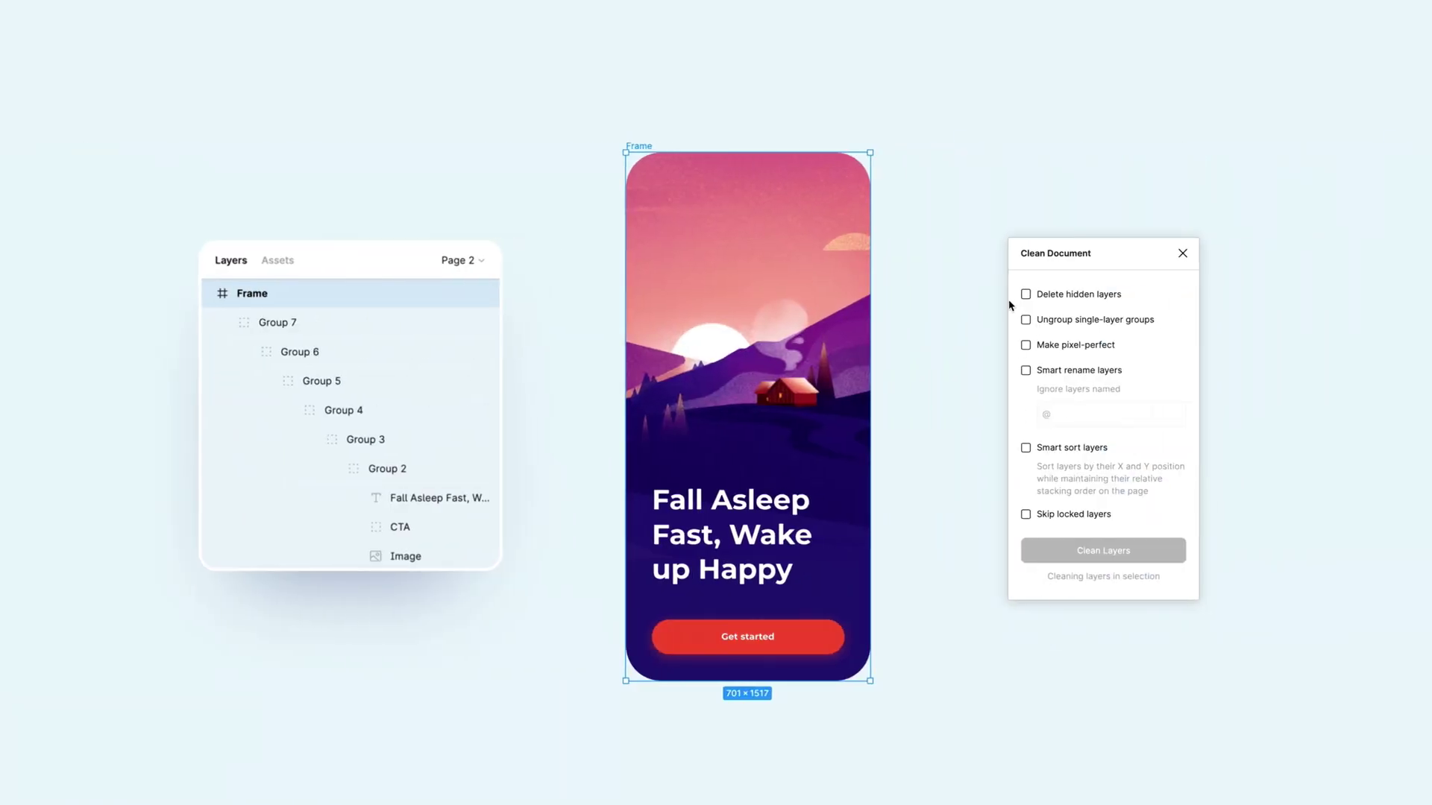
- Ungroup the single-layer groups down to Group 2 and make the lighthouse frame pixel-perfect
{"action": "left_click", "coordinate": [1026, 318]}
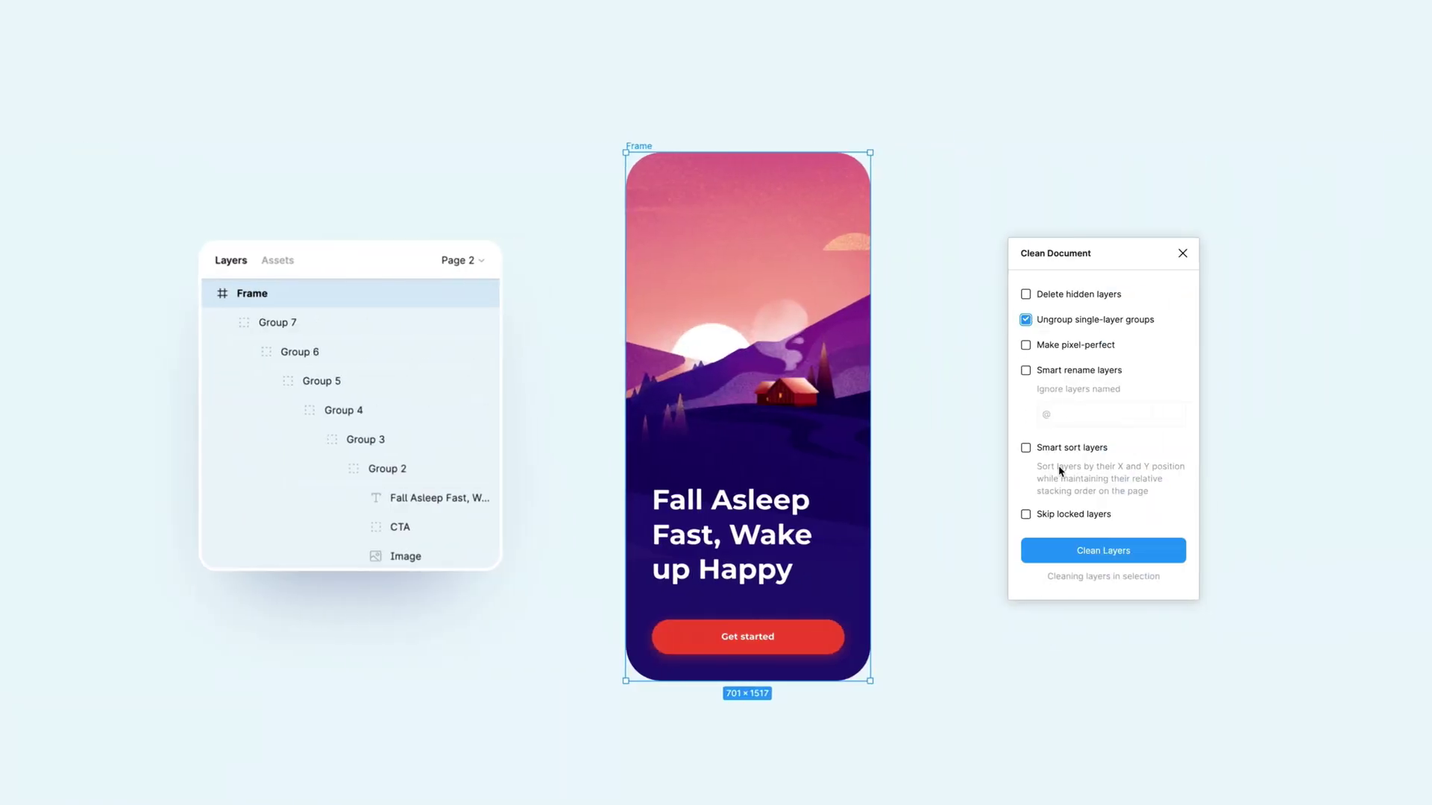
{"action": "left_click", "coordinate": [1075, 553]}
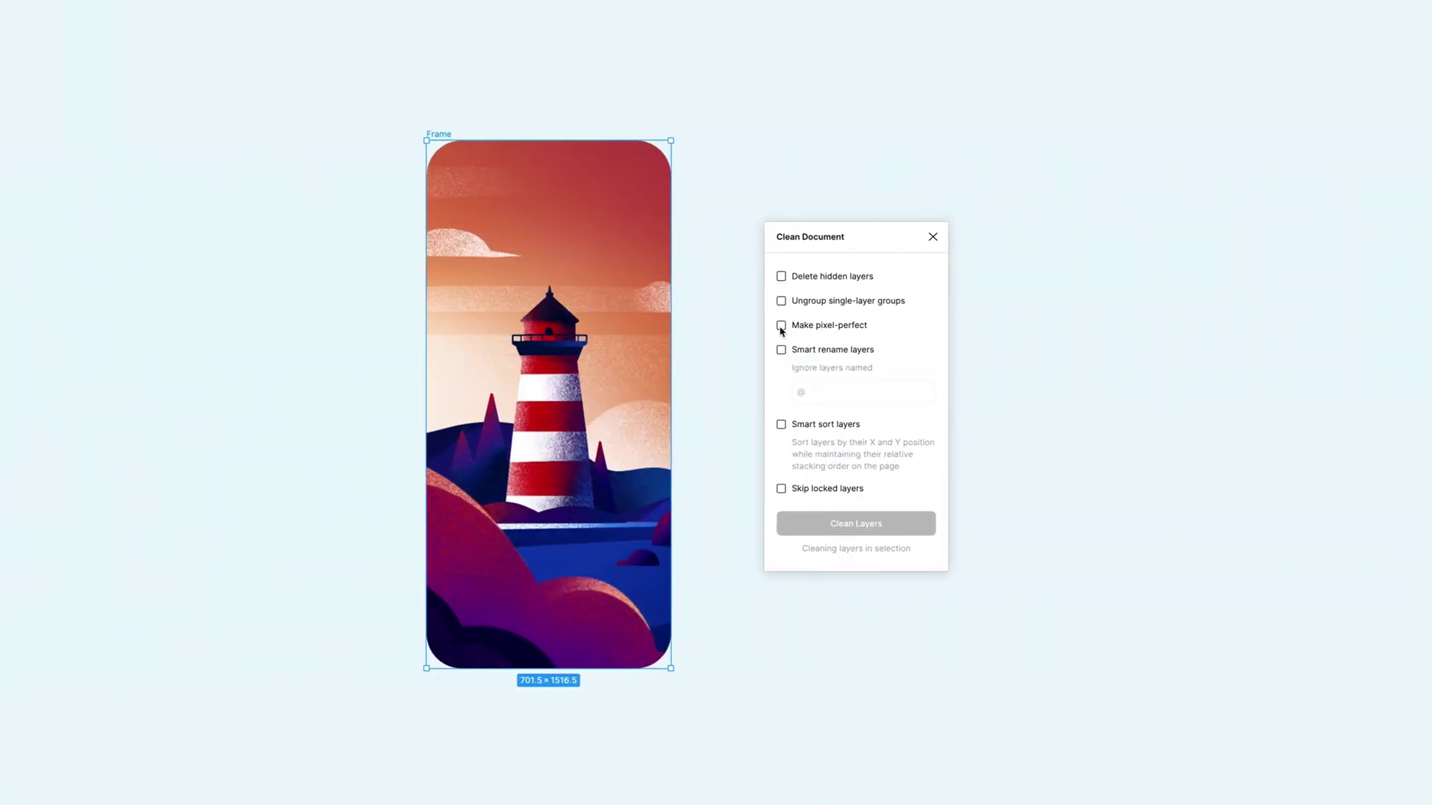
{"action": "left_click", "coordinate": [781, 325]}
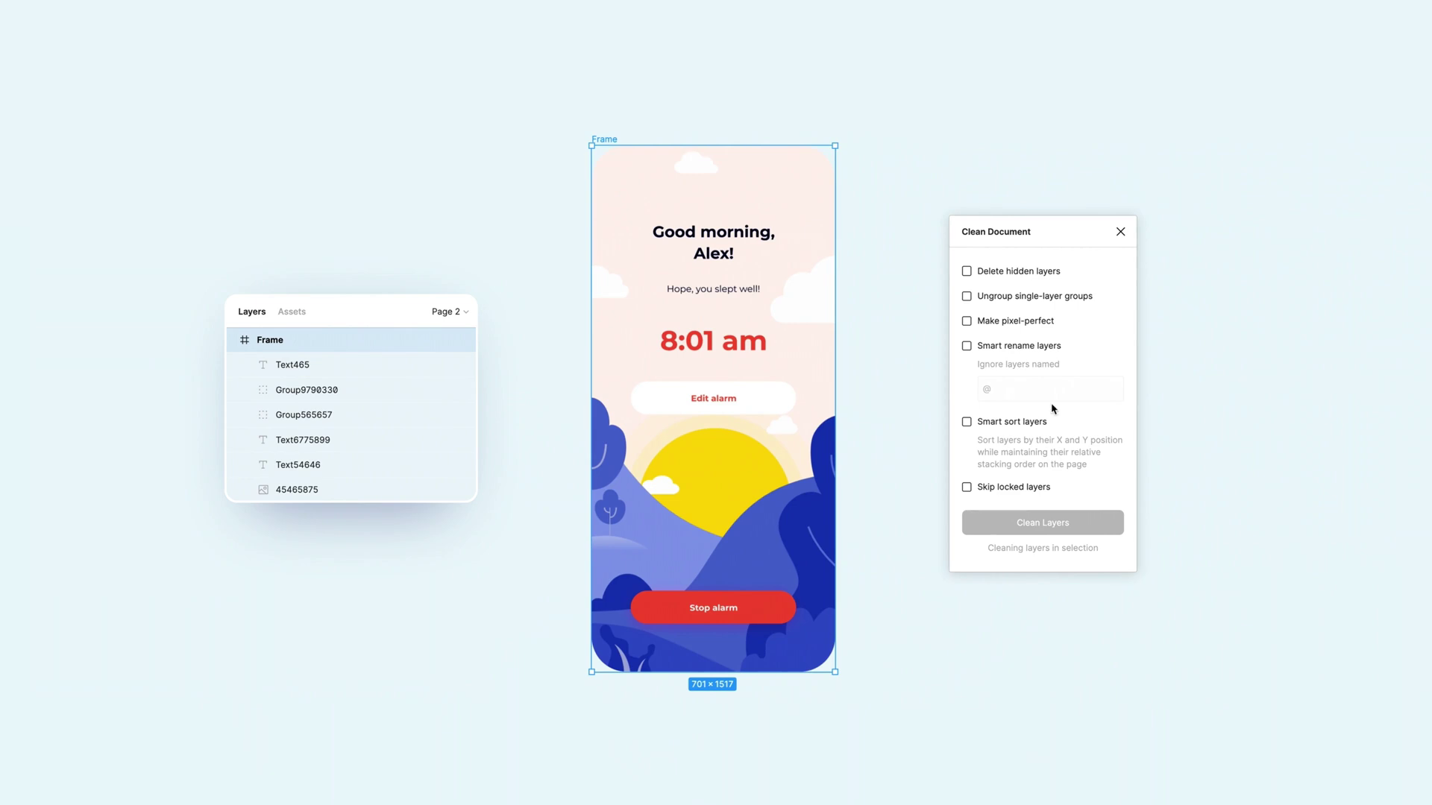
- Smart-rename the alarm screen layers, then smart-sort the frames into Frame 1, 2, 3
{"action": "left_click", "coordinate": [969, 345]}
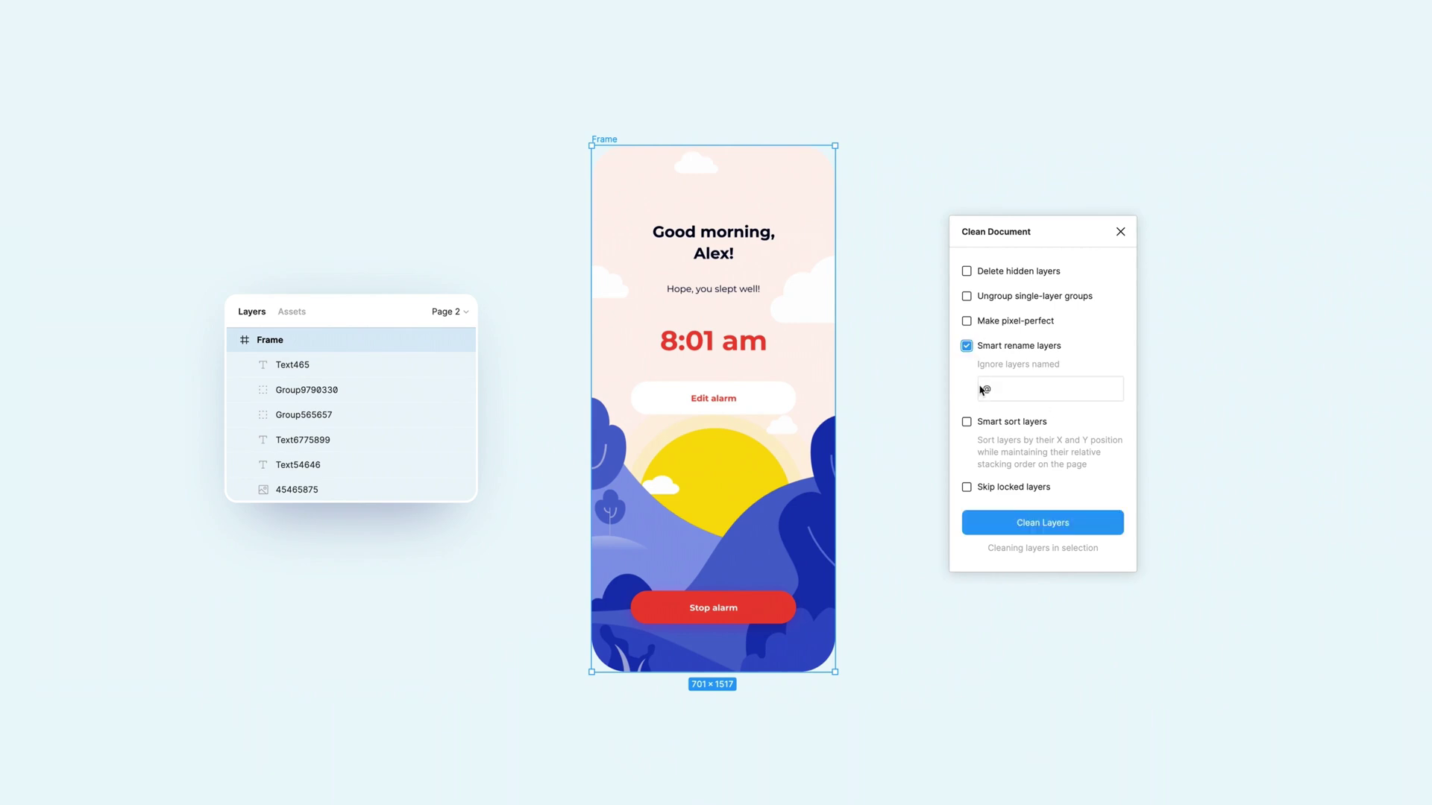
{"action": "left_click", "coordinate": [1037, 524]}
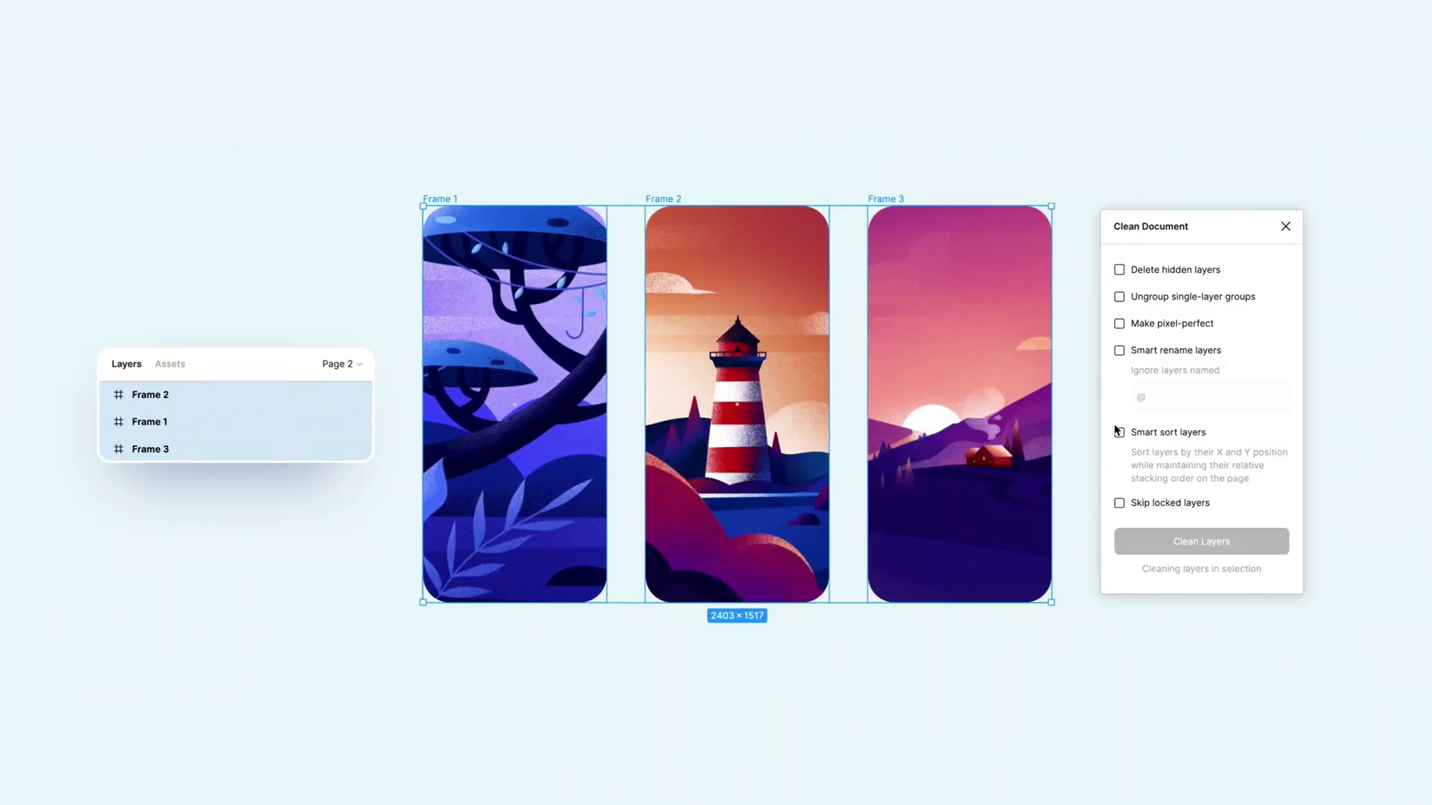
{"action": "left_click", "coordinate": [1121, 432]}
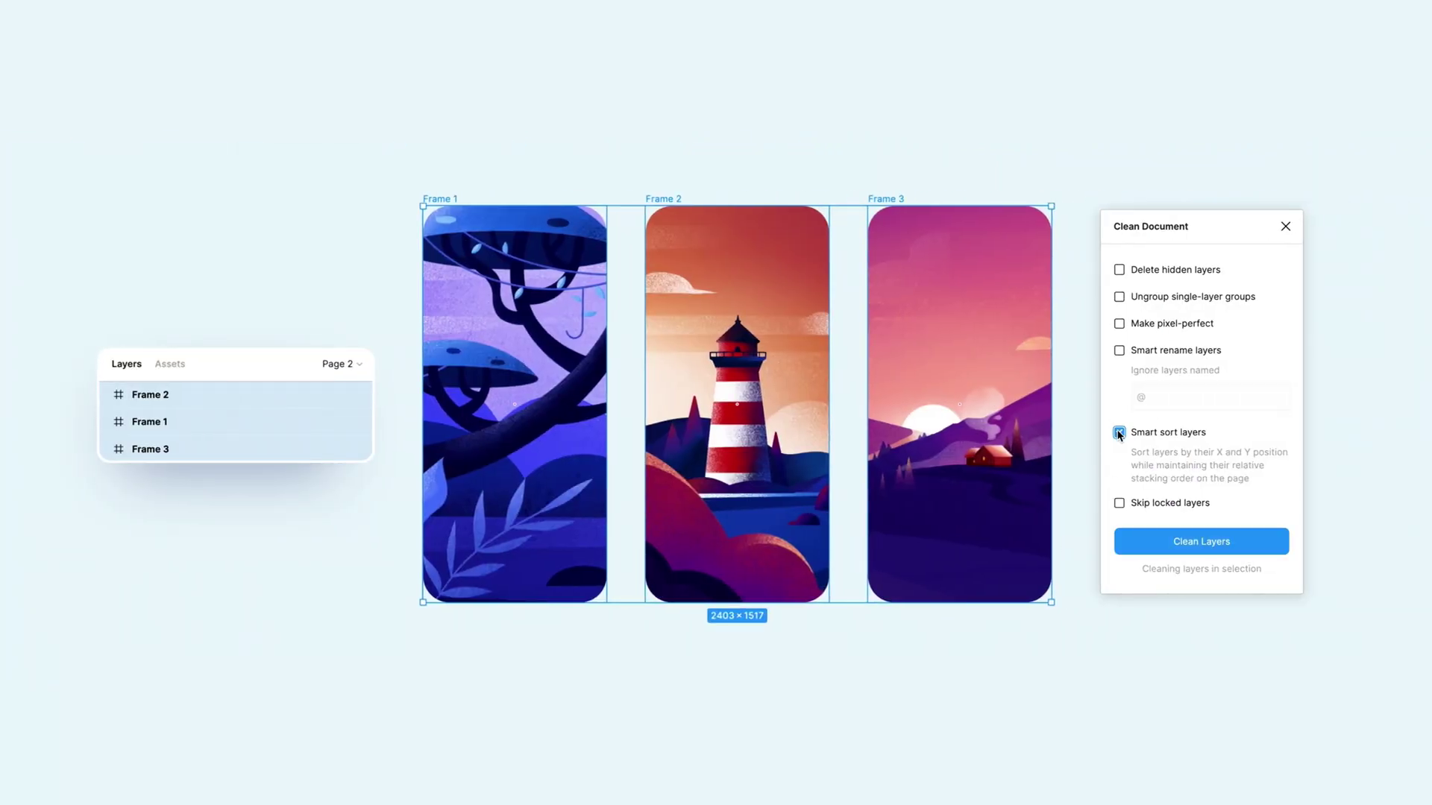
{"action": "left_click", "coordinate": [1175, 547]}
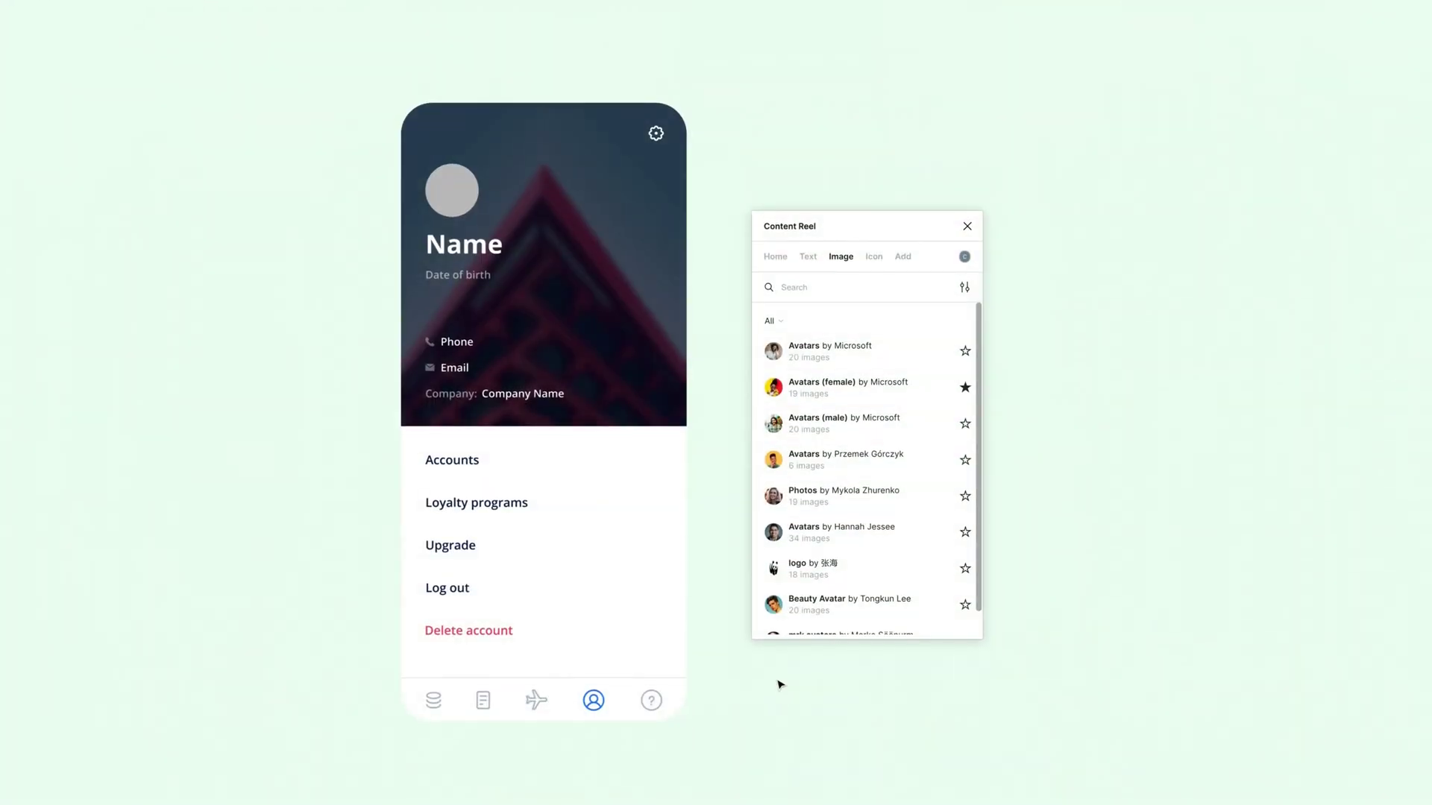
- Fill the empty avatar circle with a female portrait photo
{"action": "left_click", "coordinate": [452, 191]}
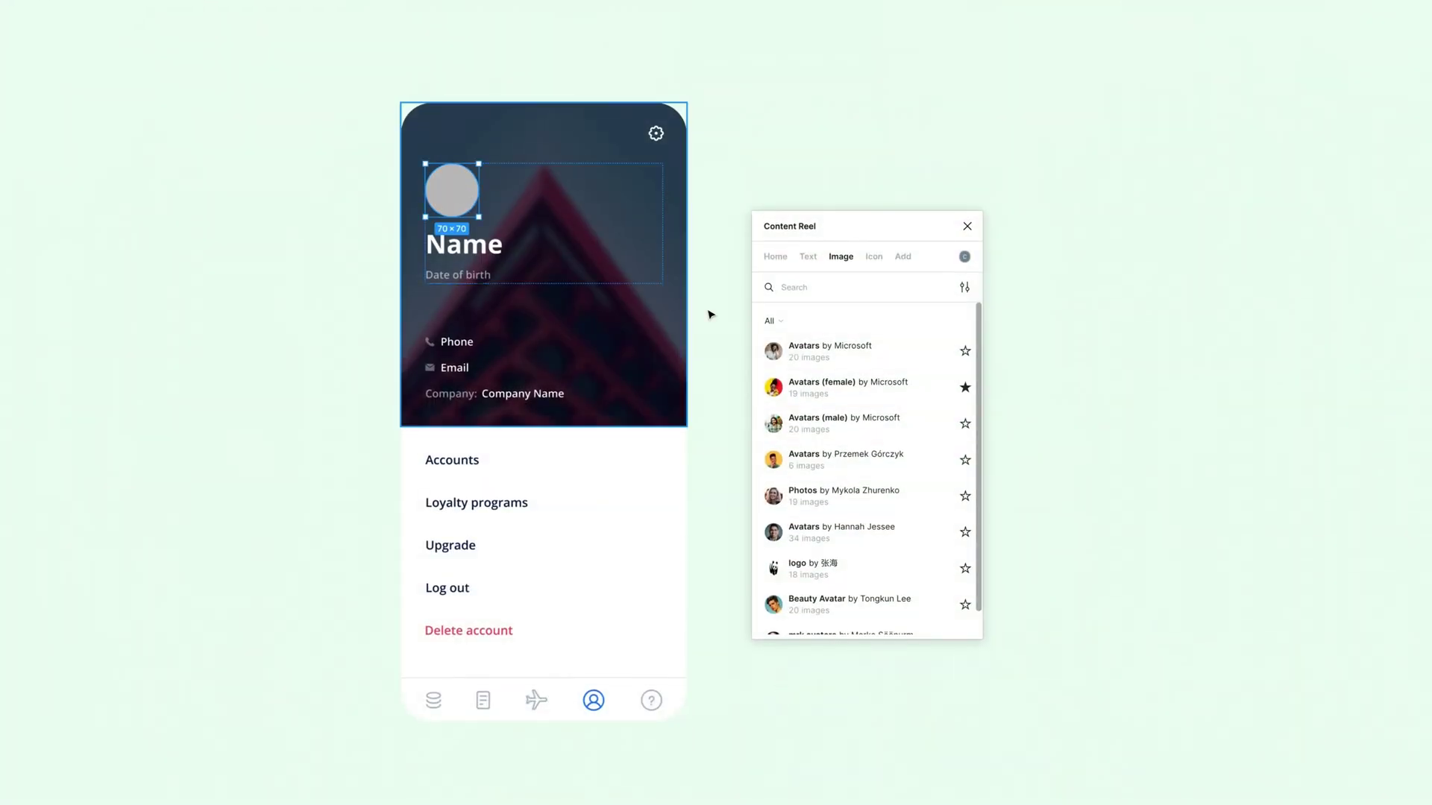
{"action": "left_click", "coordinate": [823, 388]}
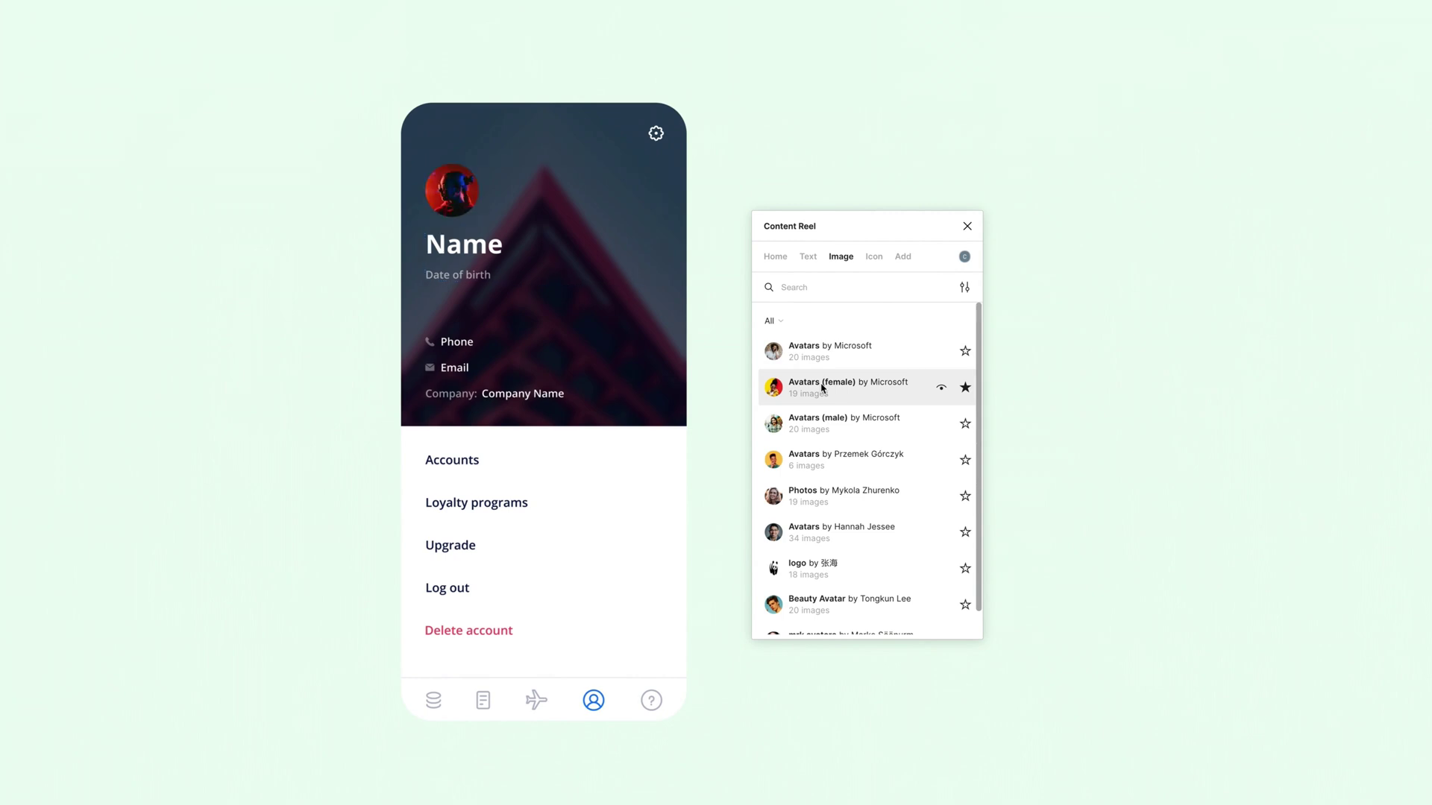
{"action": "left_click", "coordinate": [808, 256]}
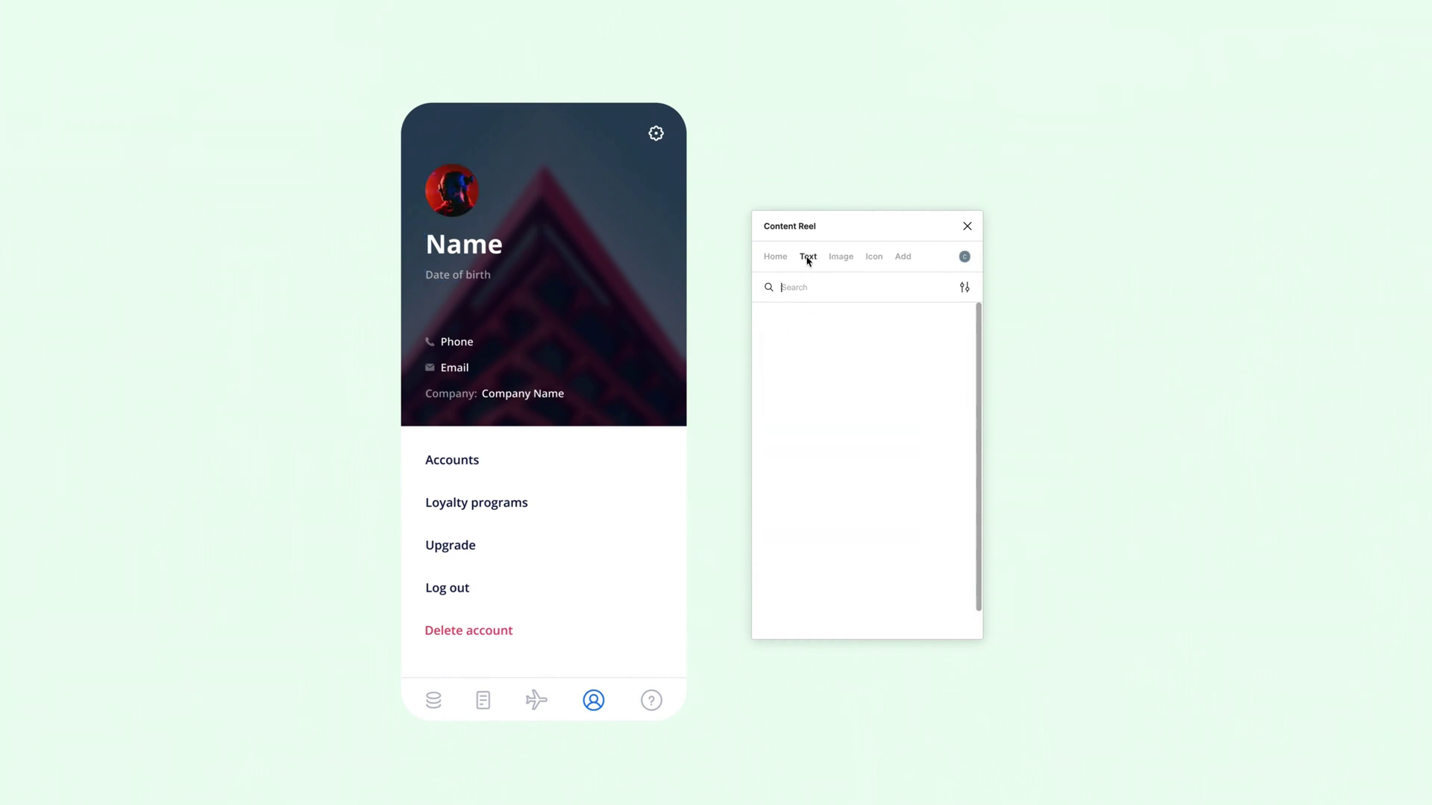
- Insert a random full name, date and US phone number into their text layers
{"action": "left_click", "coordinate": [490, 248]}
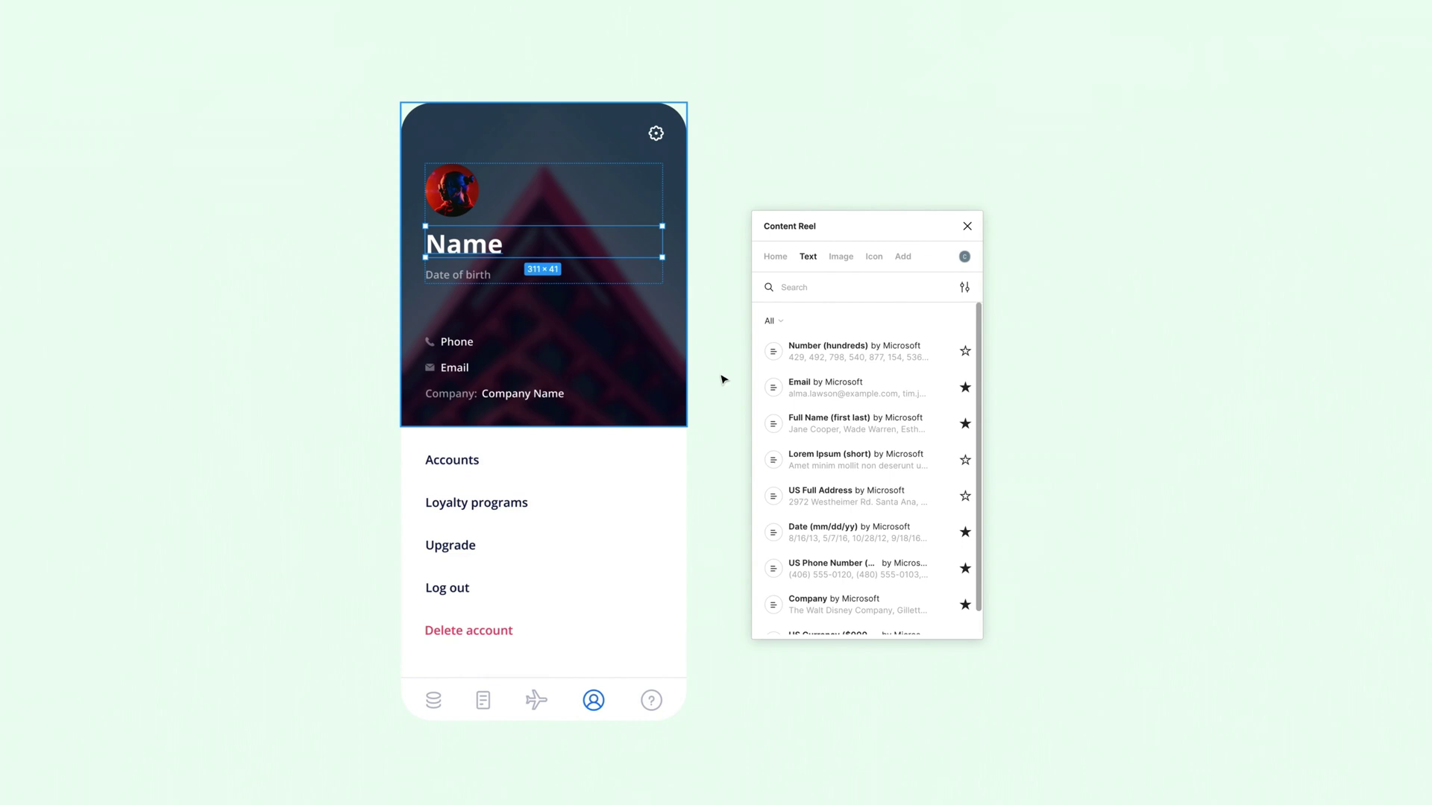
{"action": "left_click", "coordinate": [807, 425]}
{"action": "left_click", "coordinate": [447, 275]}
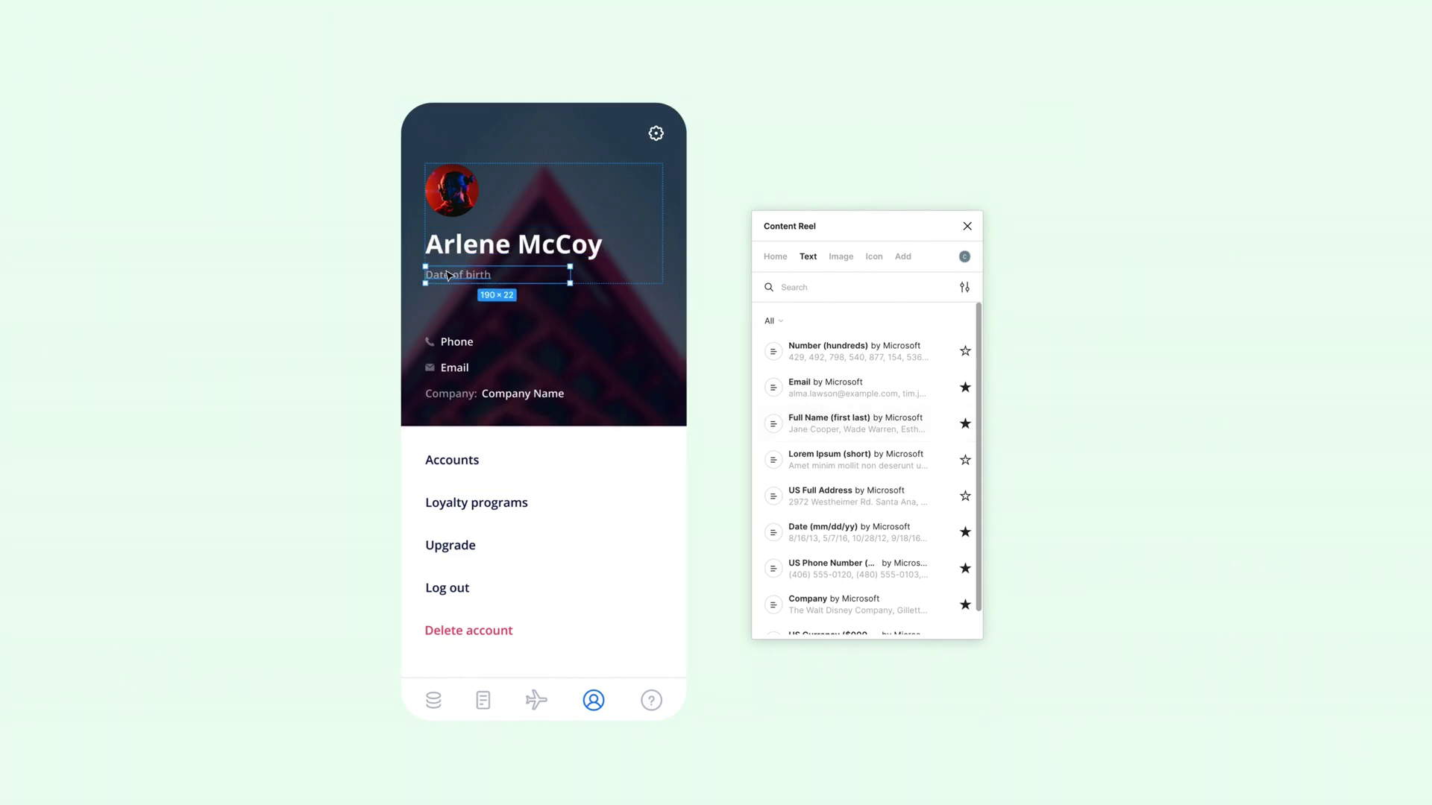
{"action": "left_click", "coordinate": [840, 529]}
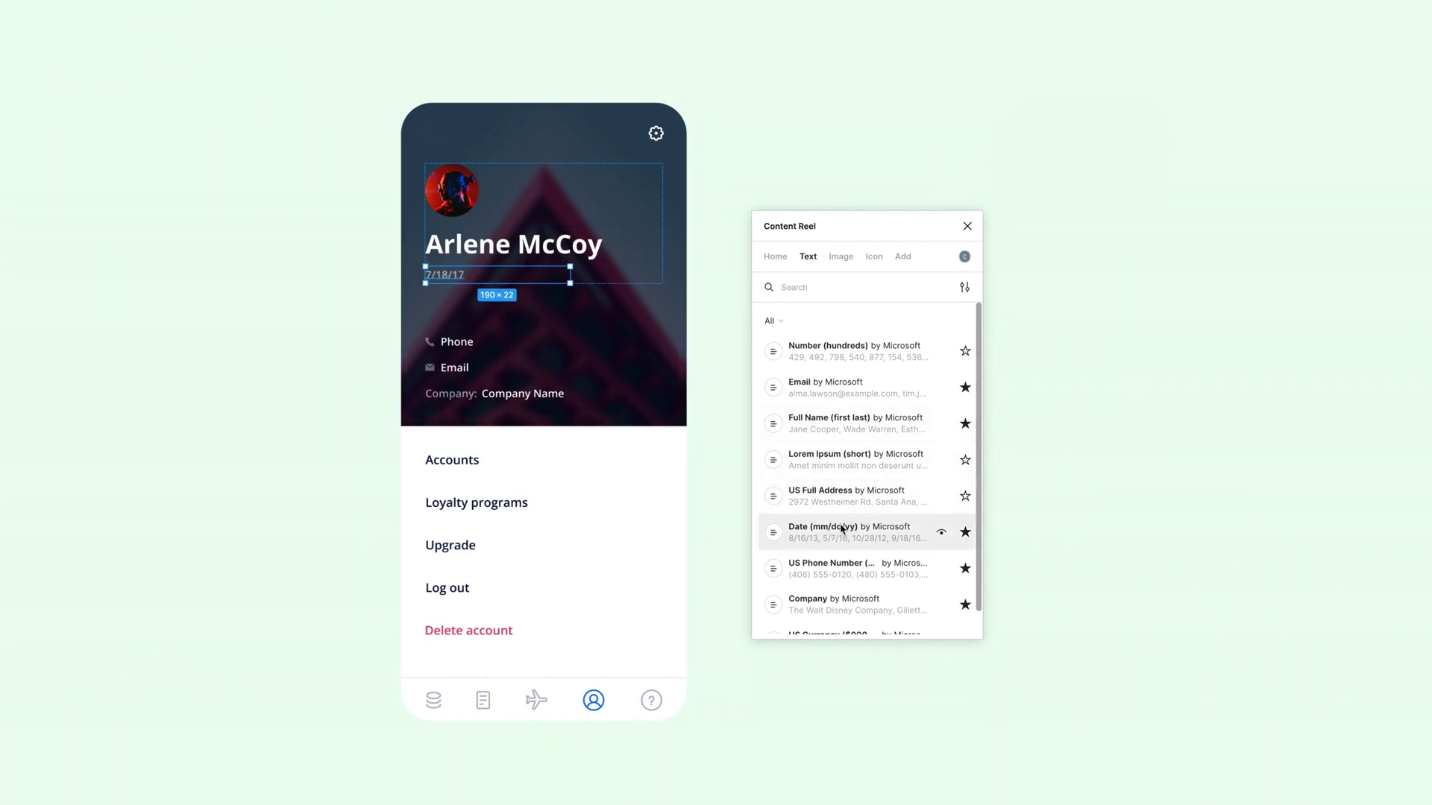
{"action": "left_click", "coordinate": [459, 340]}
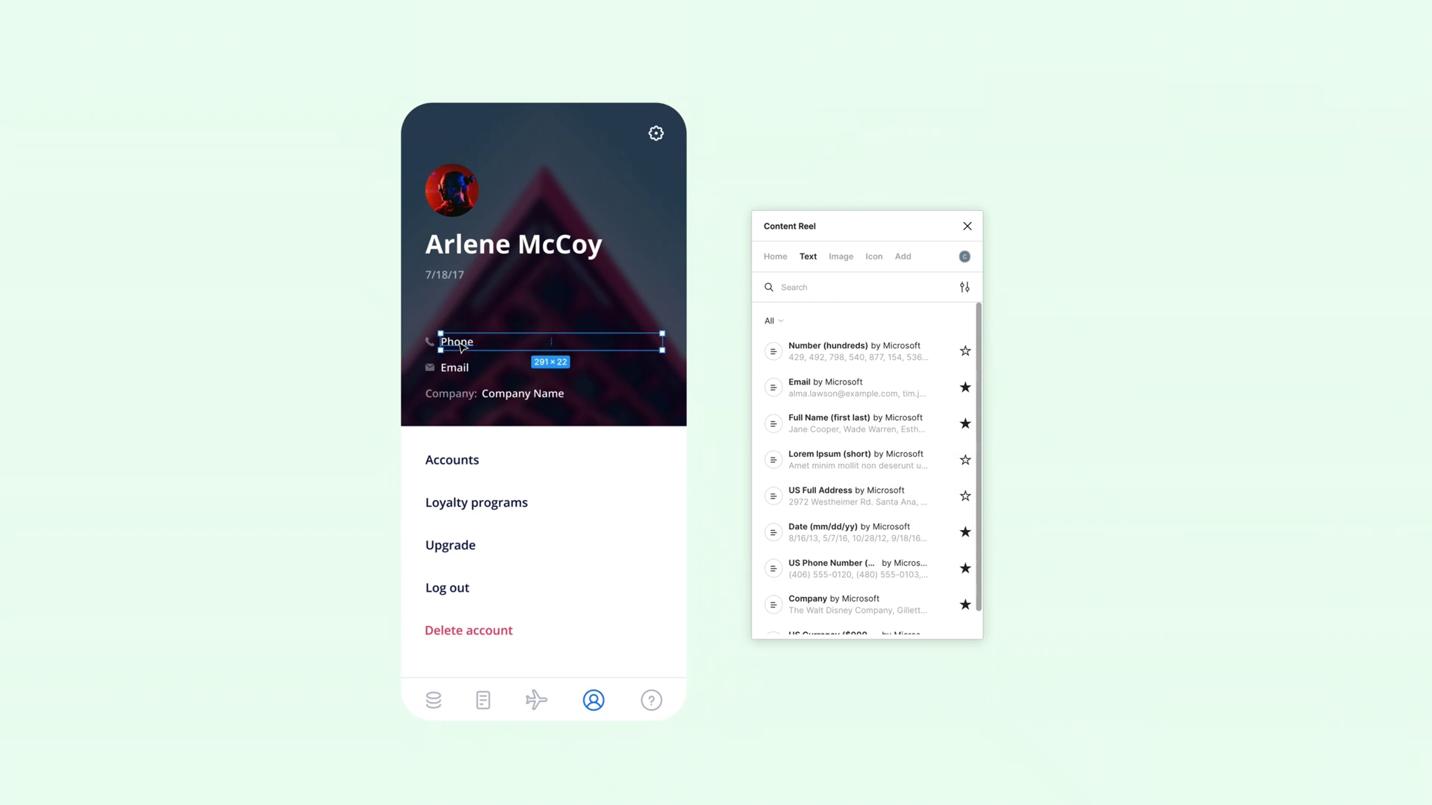
{"action": "left_click", "coordinate": [833, 564]}
- Insert a random email address and company name into their text layers
{"action": "left_click", "coordinate": [455, 369]}
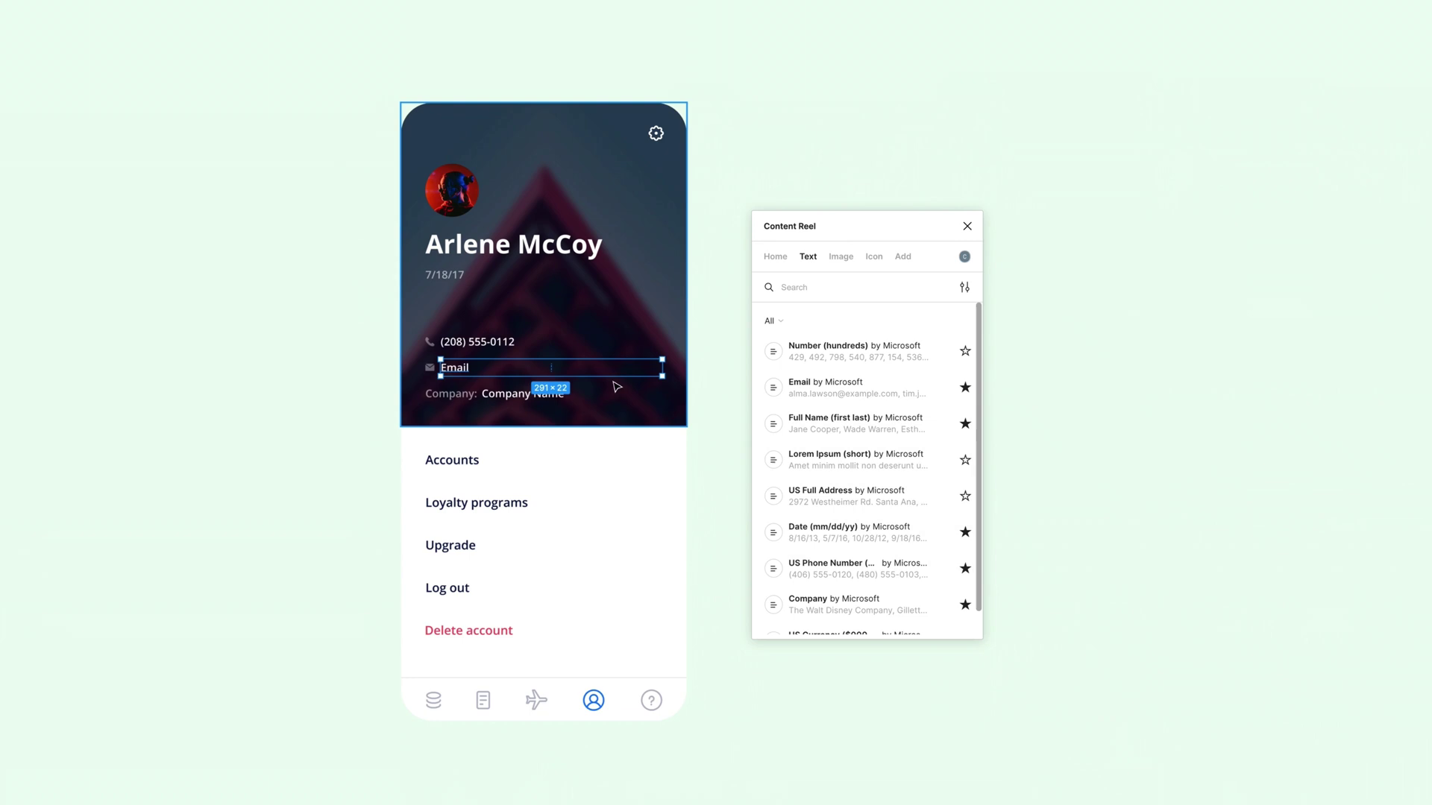
{"action": "left_click", "coordinate": [826, 386]}
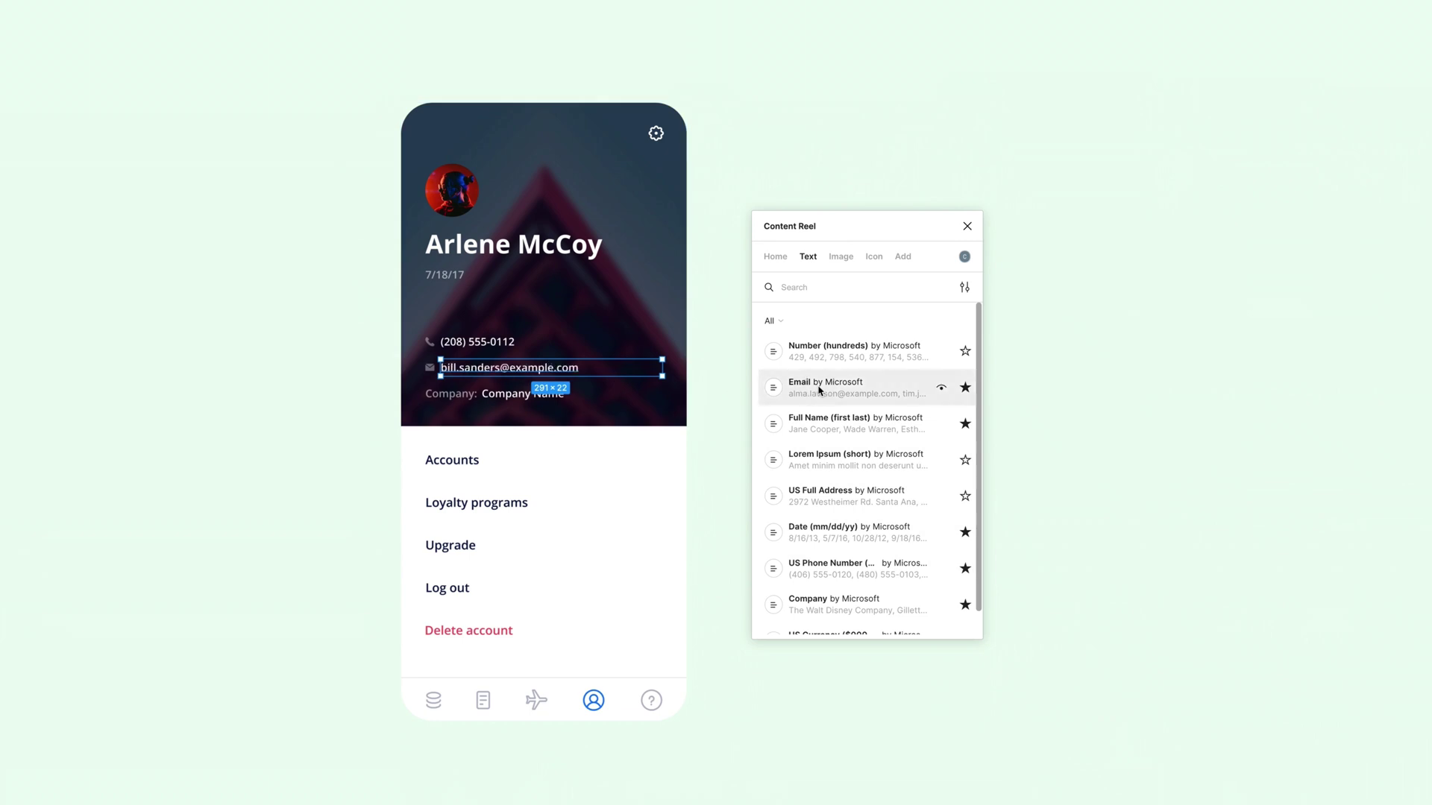
{"action": "left_click", "coordinate": [520, 394]}
{"action": "left_click", "coordinate": [831, 613]}
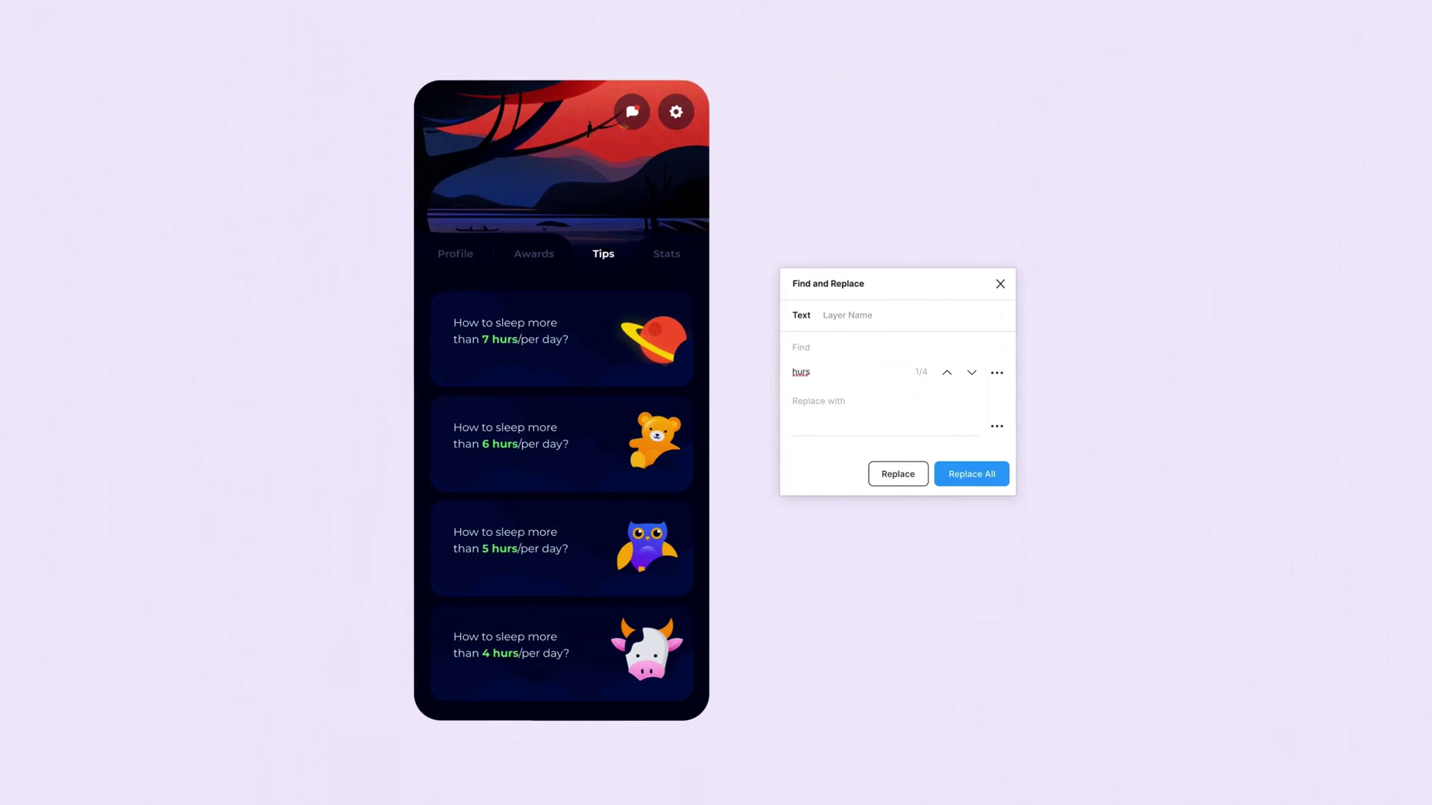
- Find 'hurs' and replace all occurrences with 'hours'
{"action": "left_click", "coordinate": [818, 374]}
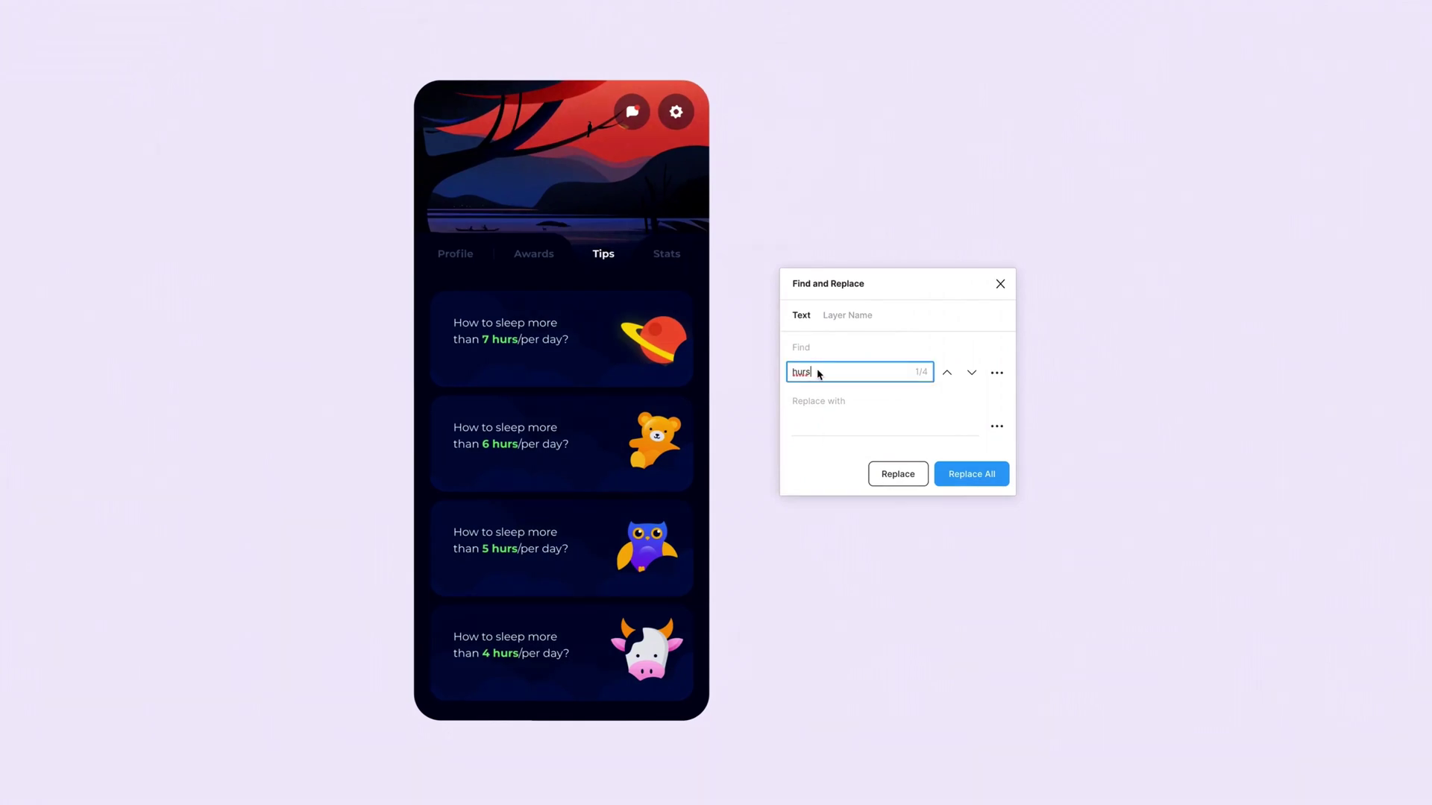
{"action": "left_click", "coordinate": [802, 427]}
{"action": "type", "text": "hours"}
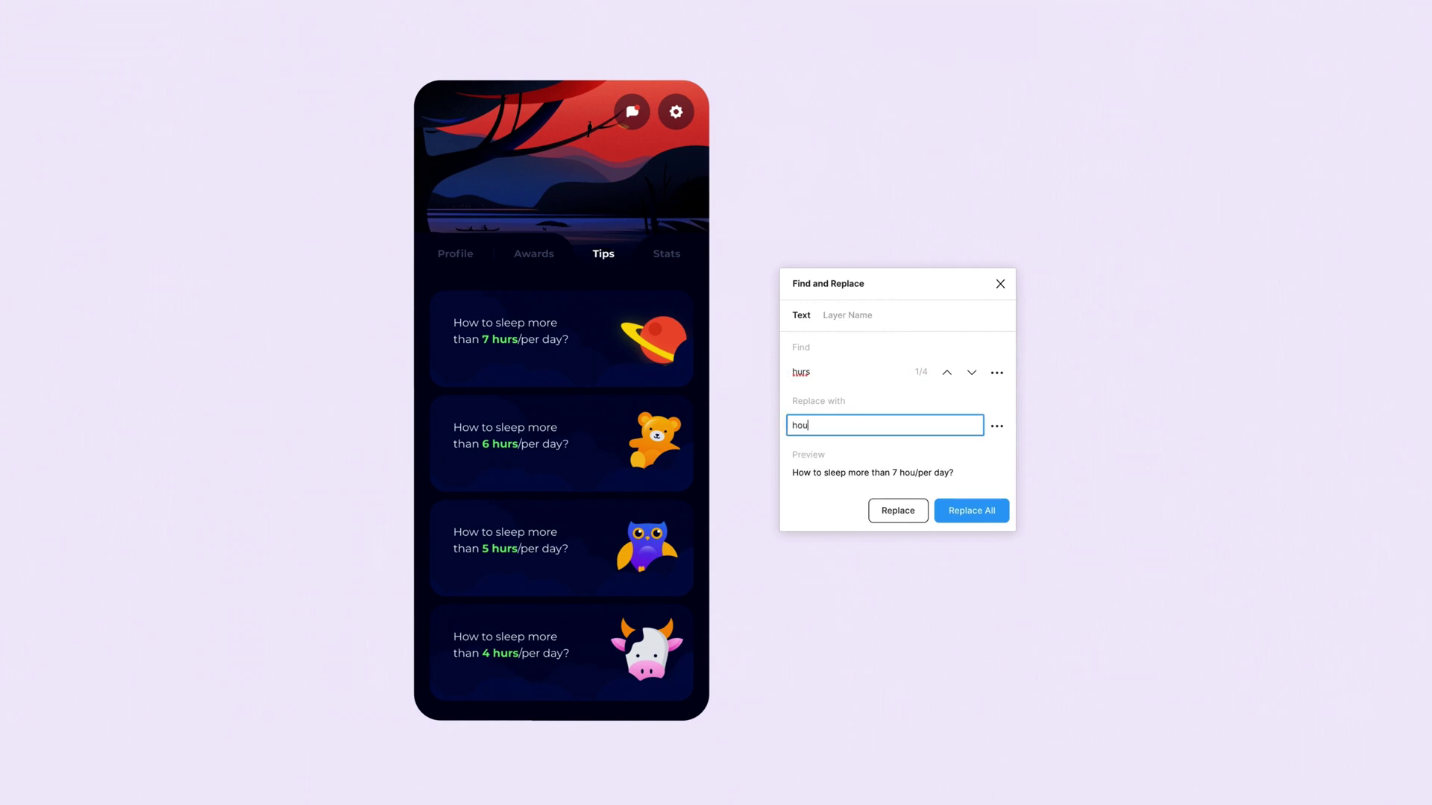
{"action": "left_click", "coordinate": [971, 511]}
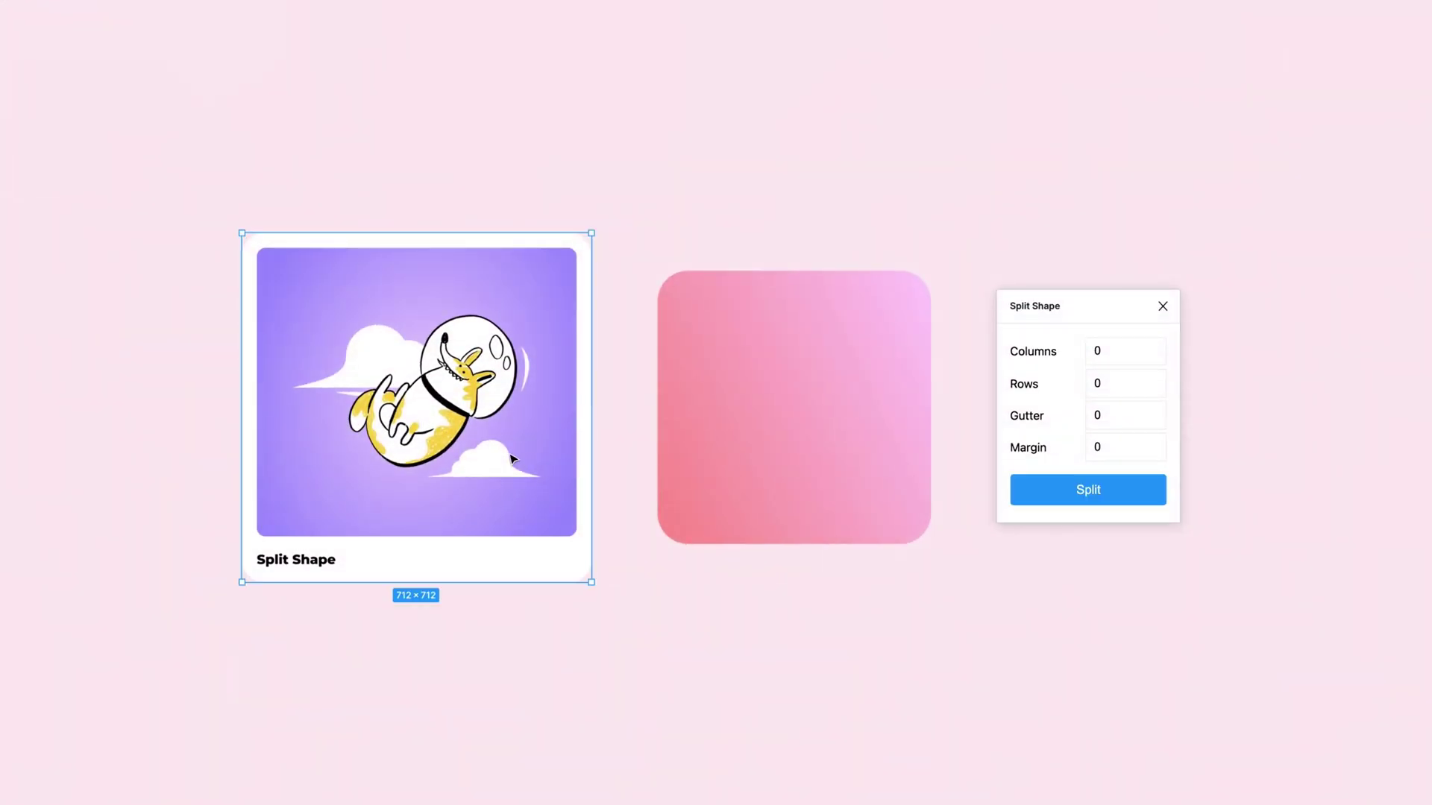
- Enter Columns 2, Rows 2 and Gutter 40 for the gradient square
{"action": "left_click", "coordinate": [1120, 351]}
{"action": "type", "text": "2"}
{"action": "left_click", "coordinate": [1117, 383]}
{"action": "type", "text": "2"}
{"action": "left_click", "coordinate": [1108, 414]}
{"action": "type", "text": "40"}
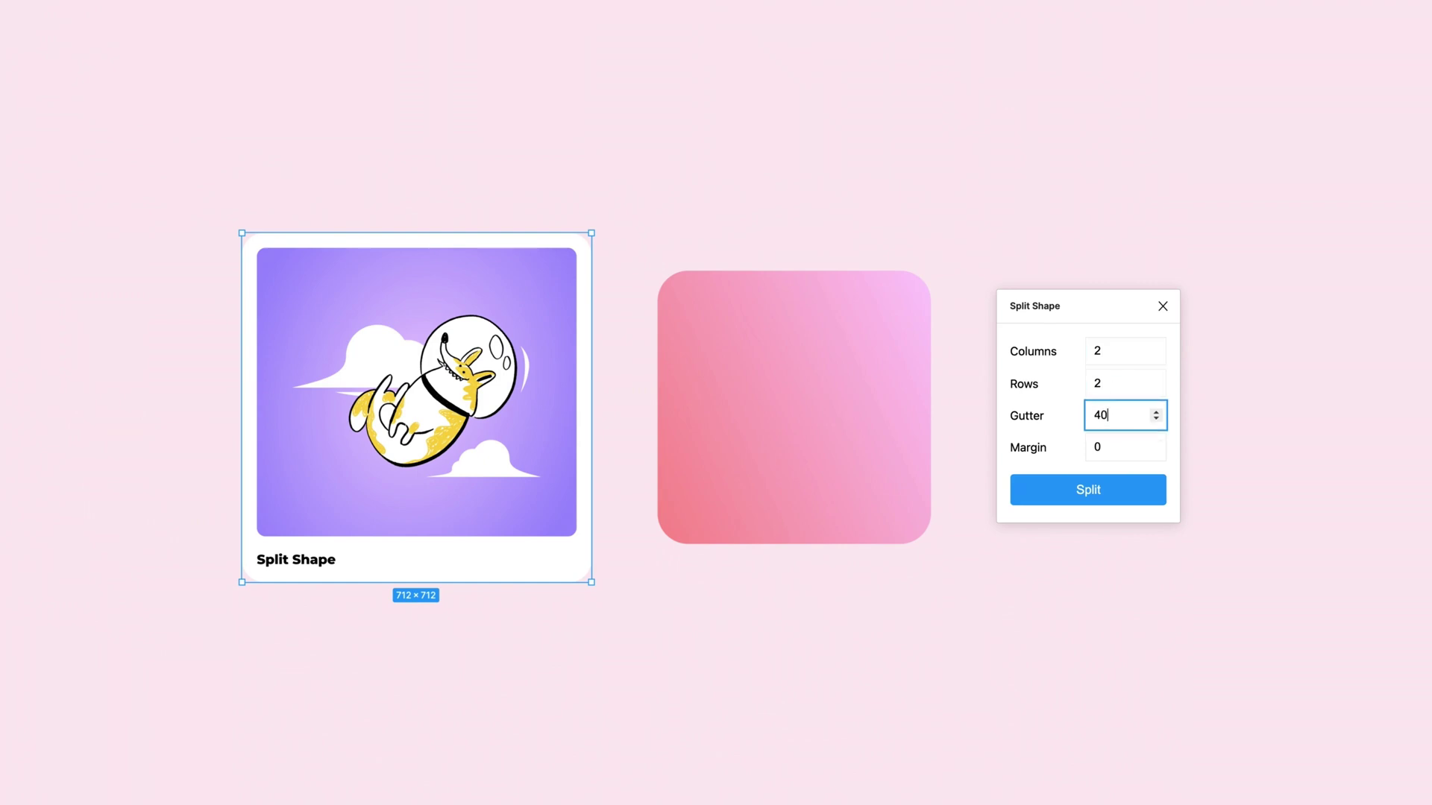